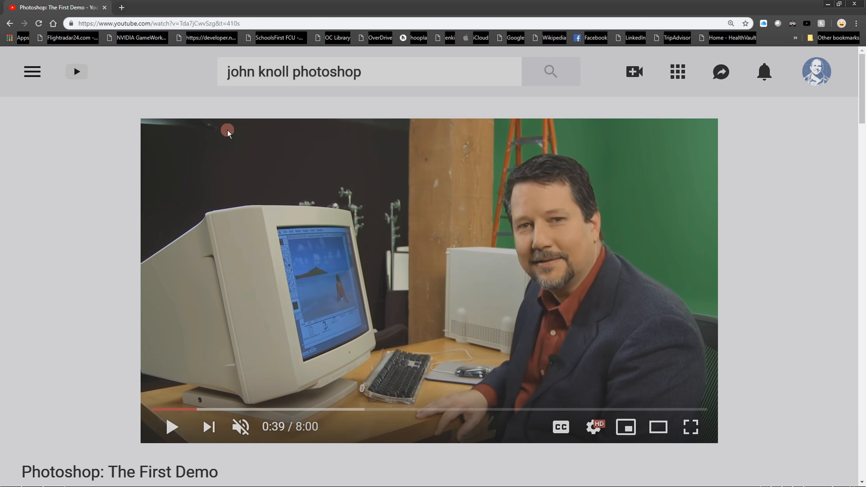
Step: Play the video "Photoshop: The First Demo"
click(172, 427)
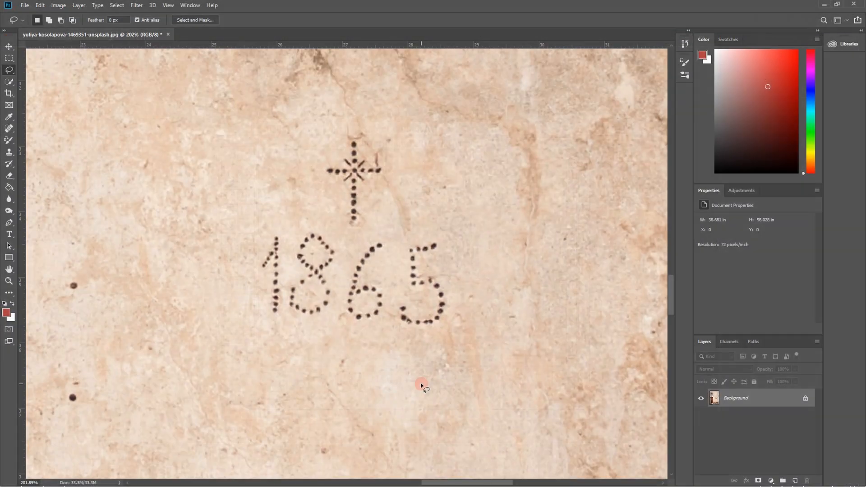
Step: Draw a freehand Lasso selection around the dotted cross and the number 1865 on the wall
scroll(421, 385, up, 3)
drag(303, 204, 339, 336)
drag(198, 425, 200, 369)
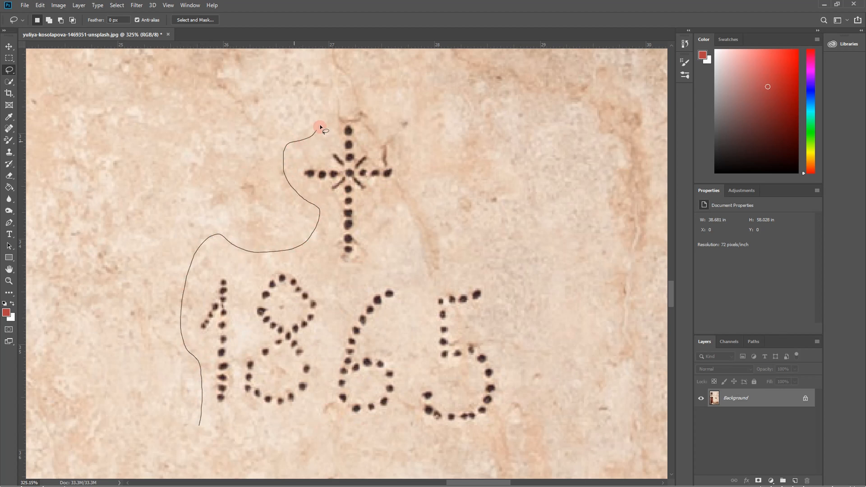
mouse_move(321, 127)
mouse_down()
mouse_move(343, 102)
mouse_move(370, 116)
mouse_move(425, 186)
mouse_move(391, 220)
mouse_move(390, 257)
mouse_move(444, 272)
mouse_move(517, 267)
mouse_up()
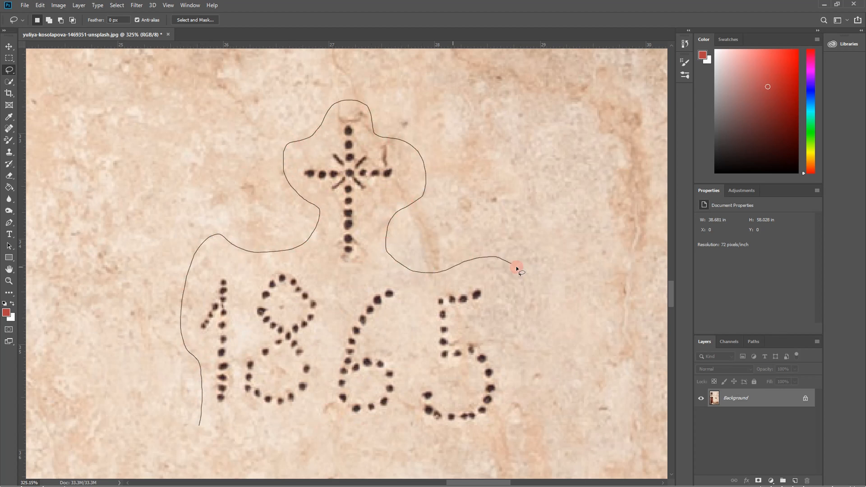
drag(388, 431, 200, 429)
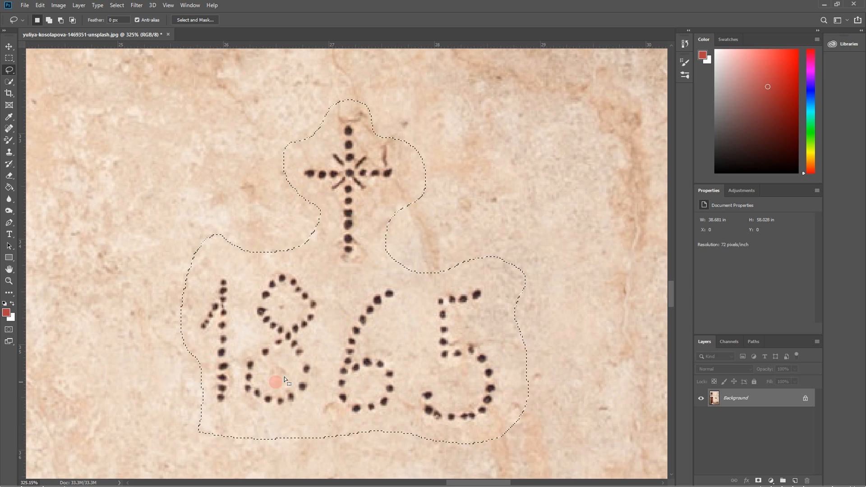
Step: Select the small window and its wooden frame with the Rectangular Marquee tool
drag(492, 108, 472, 362)
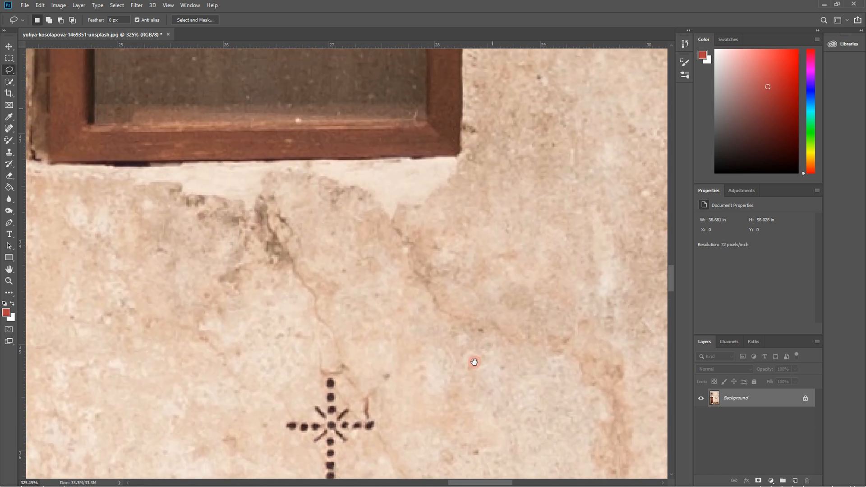
drag(383, 147, 426, 329)
scroll(400, 288, down, 5)
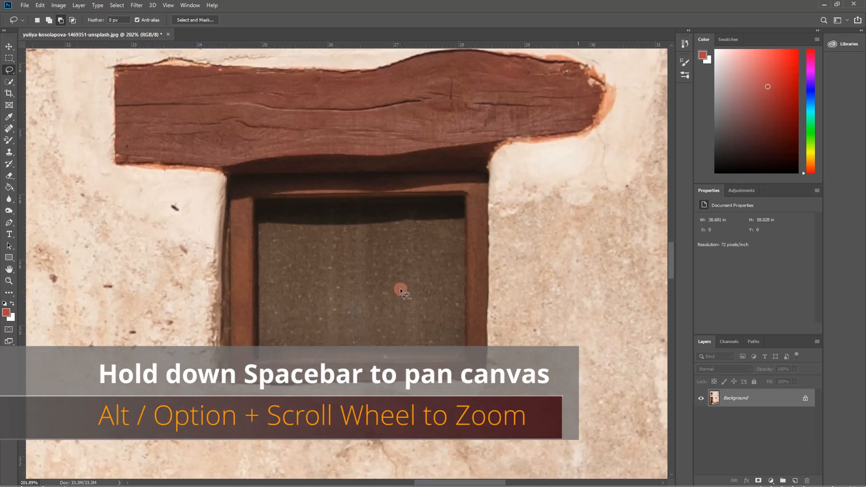
key(m)
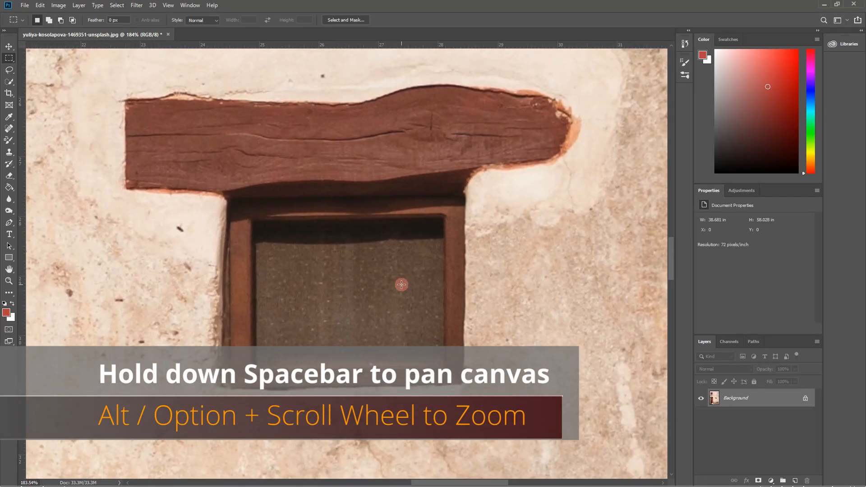
drag(224, 197, 465, 386)
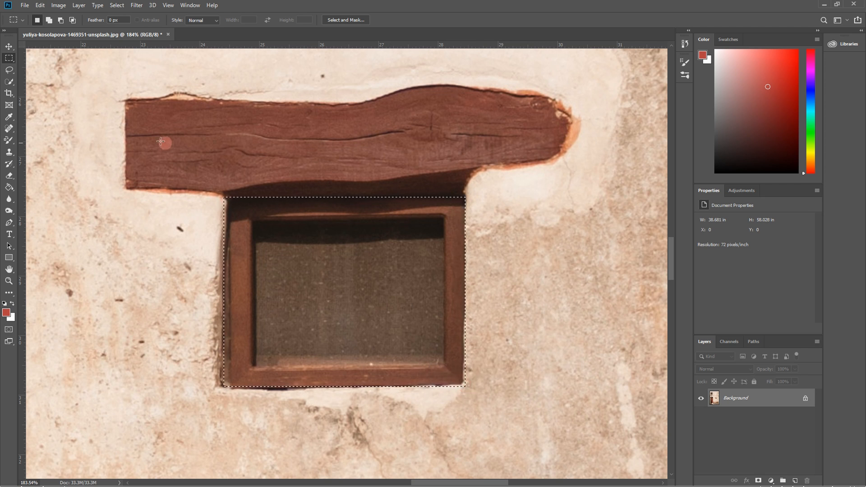
Step: Add the wooden beam above the window to the selection with the Lasso tool, tidying the corner where beam and frame meet
click(10, 70)
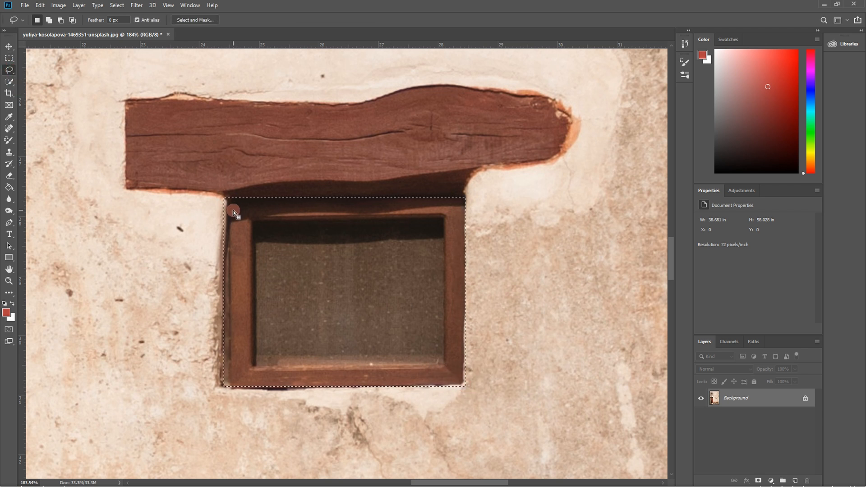
click(221, 193)
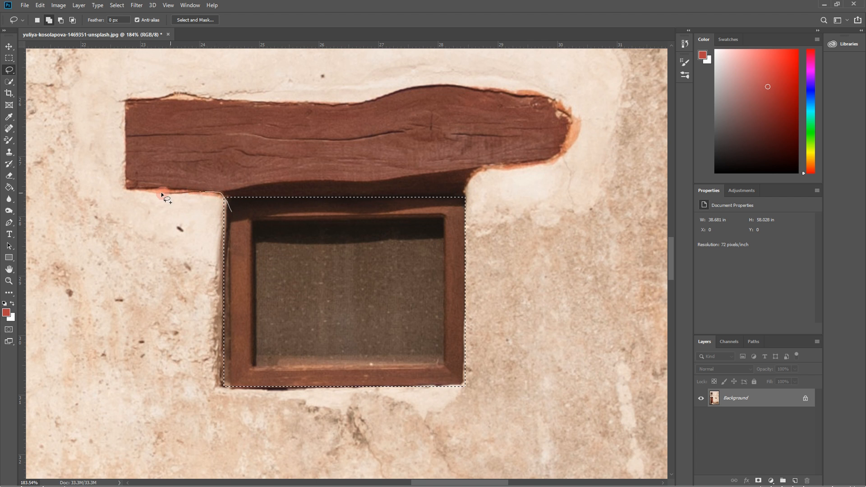
drag(161, 194, 130, 191)
drag(125, 149, 125, 121)
drag(226, 100, 271, 100)
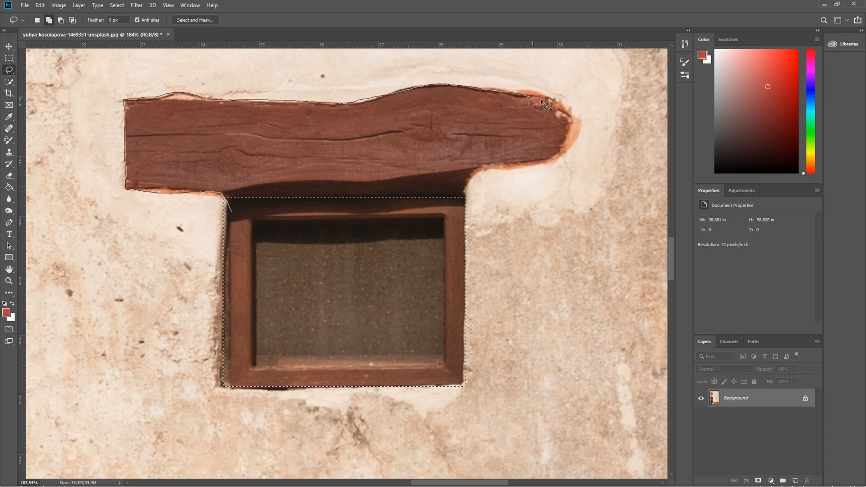
drag(562, 159, 509, 170)
drag(264, 219, 264, 218)
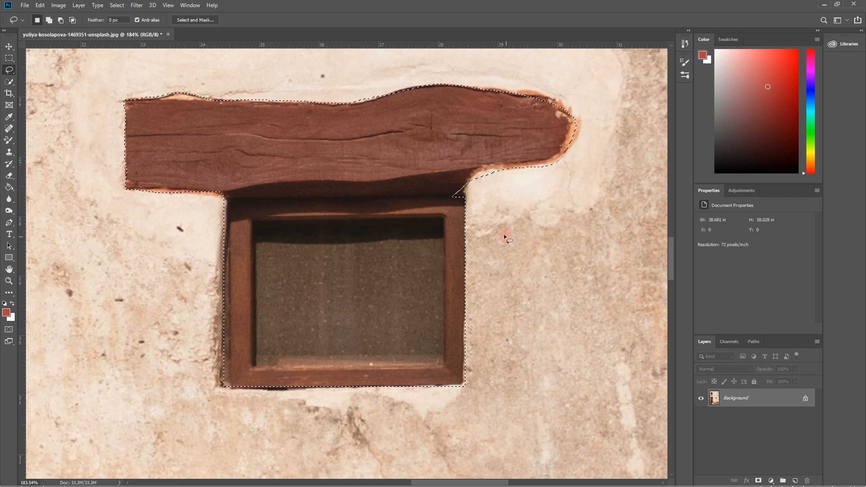
mouse_move(462, 182)
mouse_down()
mouse_move(434, 209)
mouse_move(467, 187)
mouse_up()
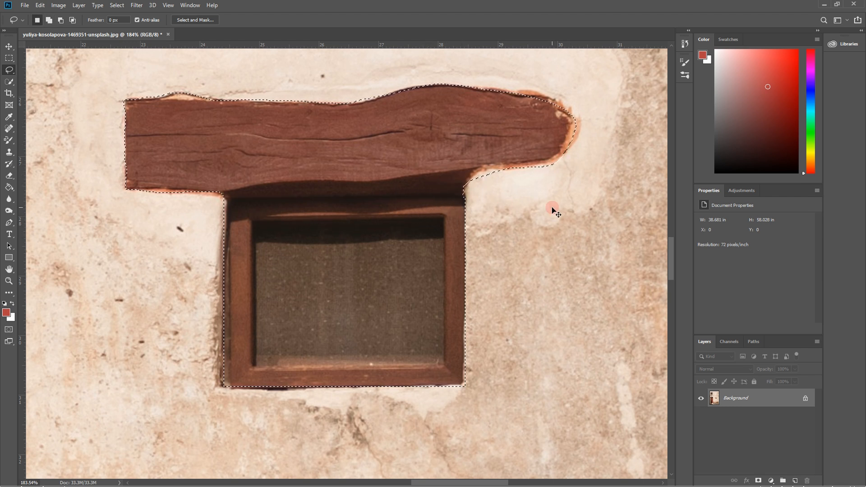
Step: Copy the selected window and beam to a new layer, and briefly hide the Background layer to check the cutout
key(ctrl+j)
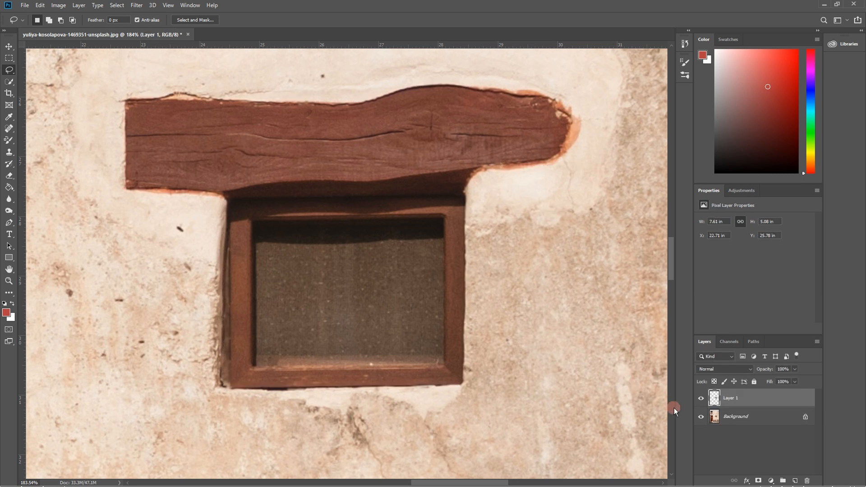
click(701, 418)
click(702, 416)
Step: Move the copied window and beam up and to the right across the wall with the Move tool
scroll(483, 275, down, 4)
key(v)
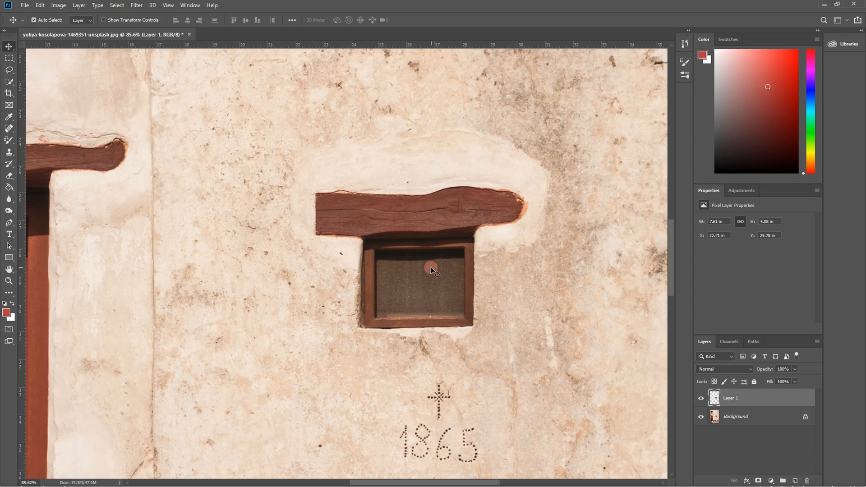
mouse_move(430, 267)
mouse_down()
mouse_move(543, 178)
mouse_move(559, 126)
mouse_move(487, 256)
mouse_up()
drag(496, 230, 500, 205)
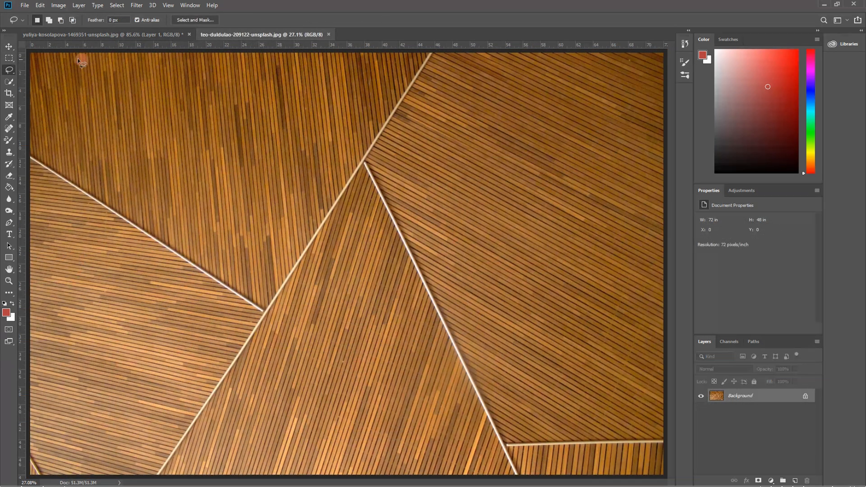
Step: Select the central triangular panel of wooden slats, down to the image's lower edge, with the Polygonal Lasso tool
right_click(9, 69)
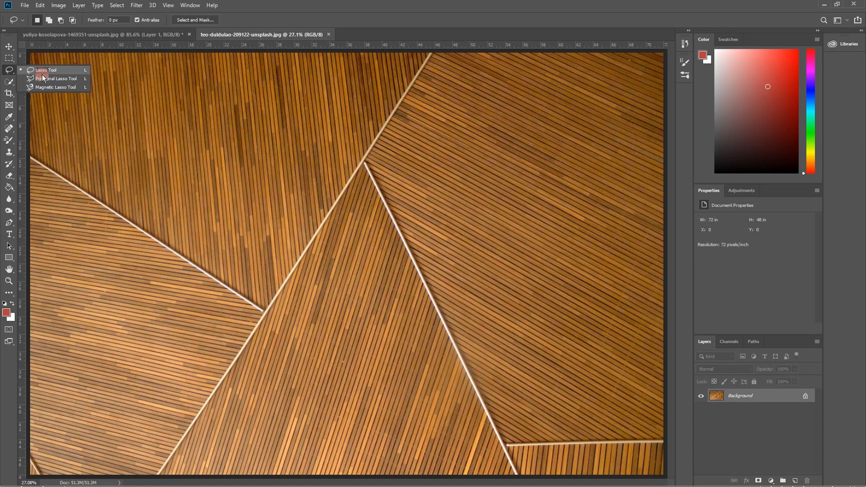
click(41, 75)
click(361, 160)
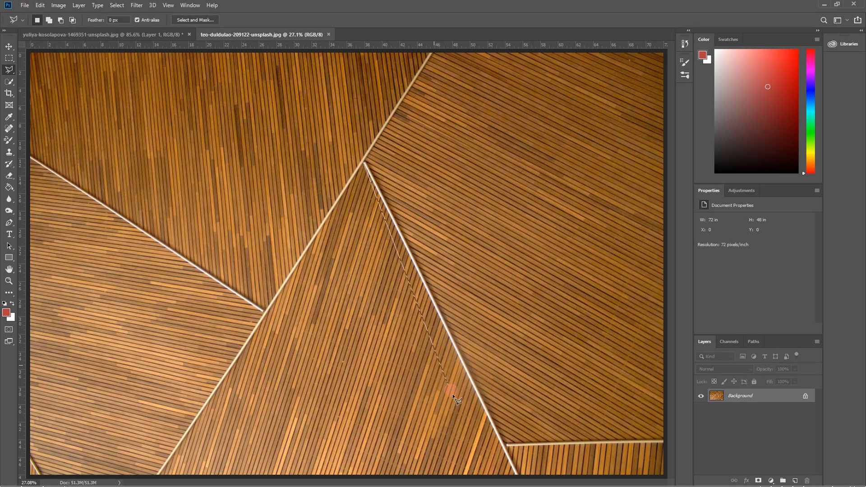
click(517, 477)
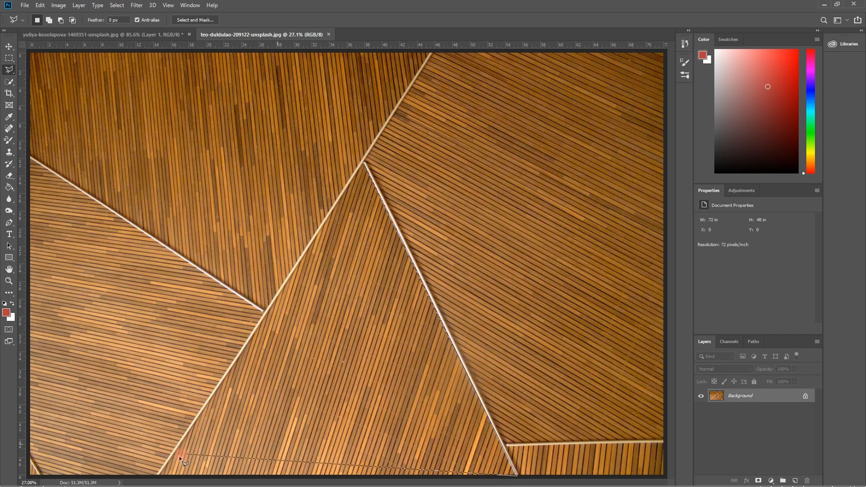
click(157, 475)
click(344, 229)
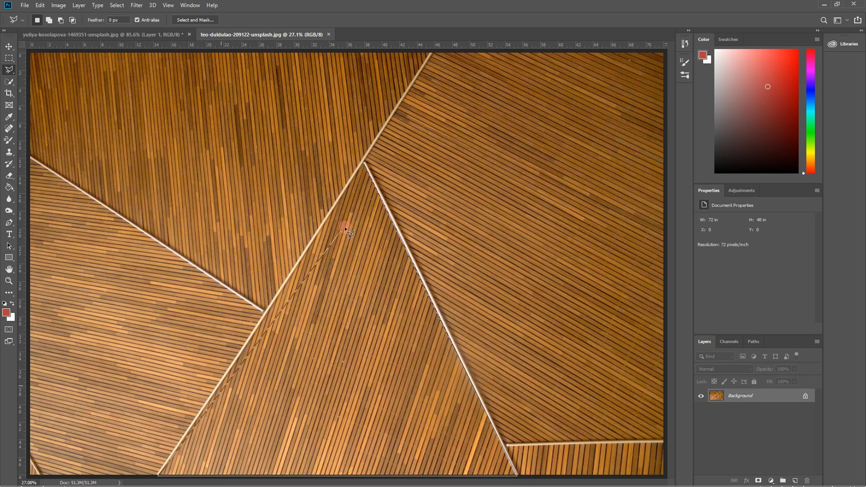
click(364, 163)
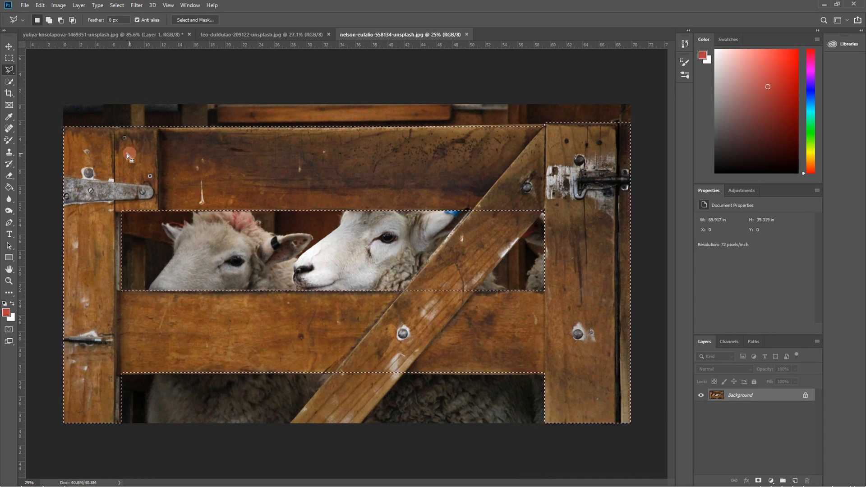
click(592, 296)
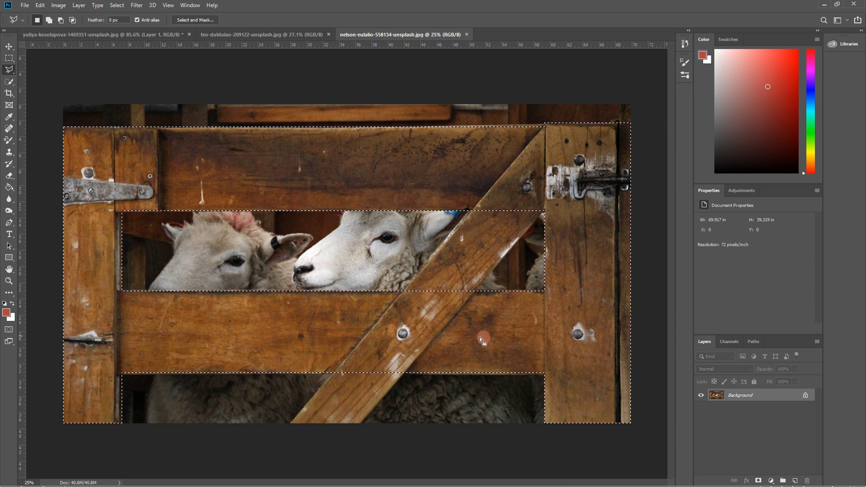
click(91, 171)
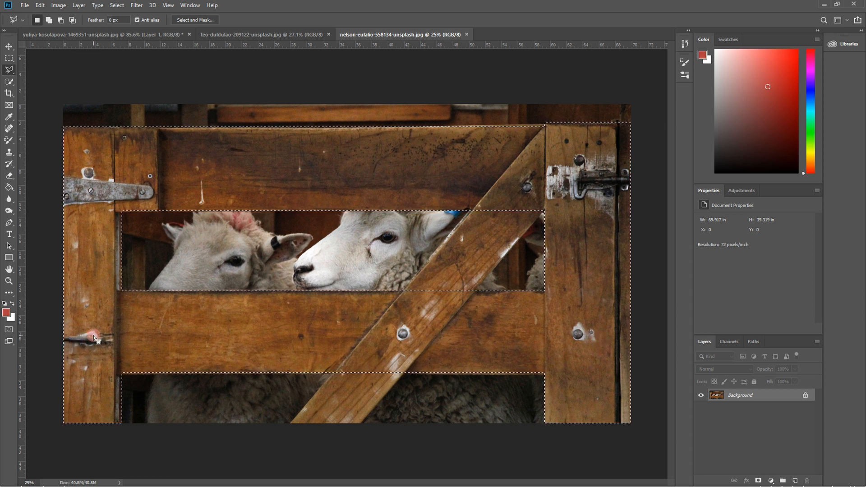
click(327, 414)
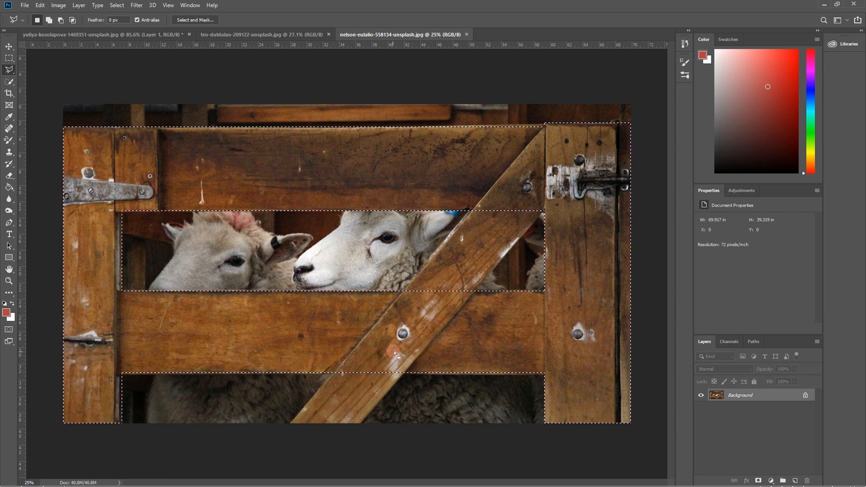
Step: Add the part of the diagonal brace below the gate's middle board to the selection with the Polygonal Lasso tool
click(413, 361)
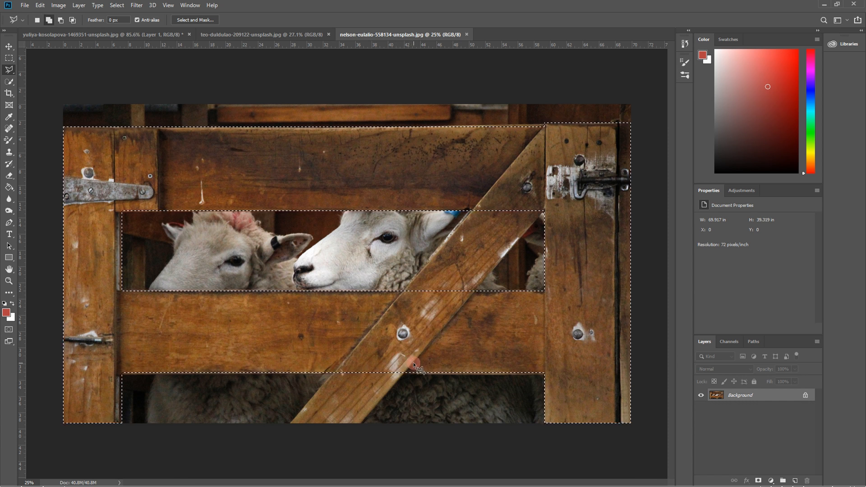
key(shift)
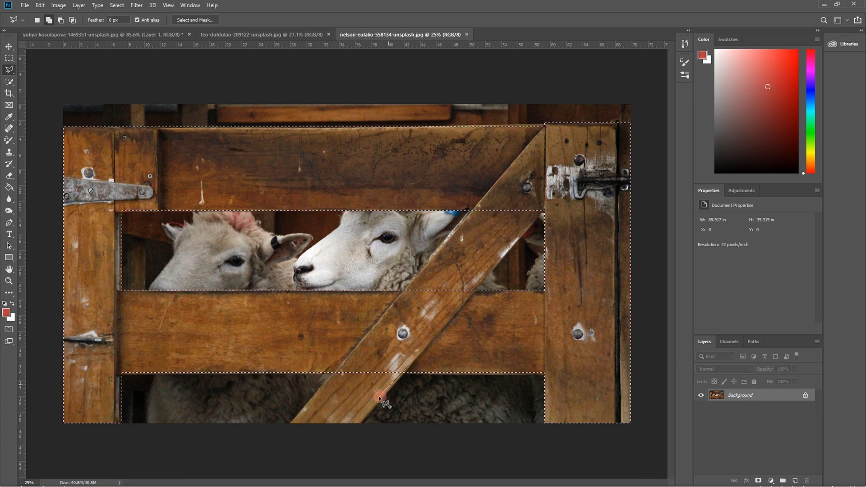
click(355, 429)
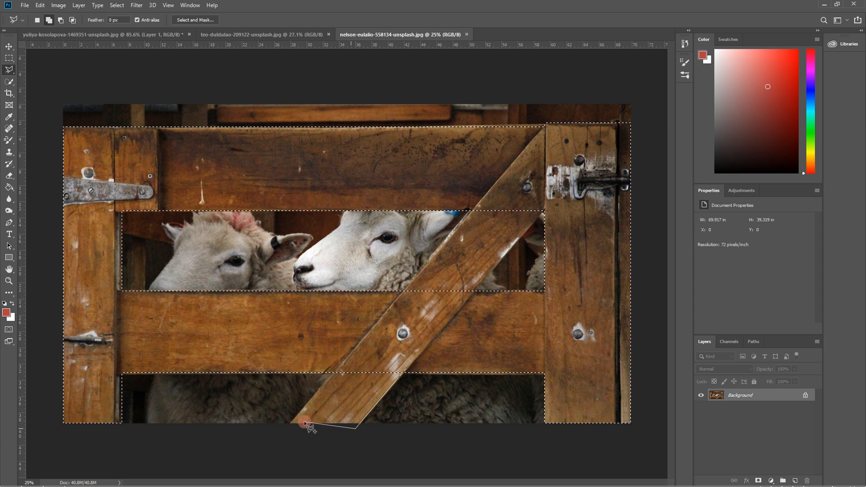
click(285, 426)
click(340, 372)
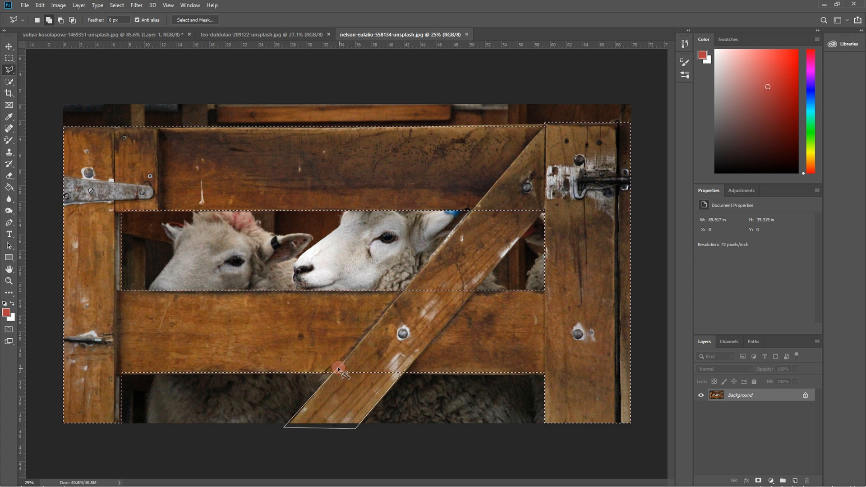
click(408, 366)
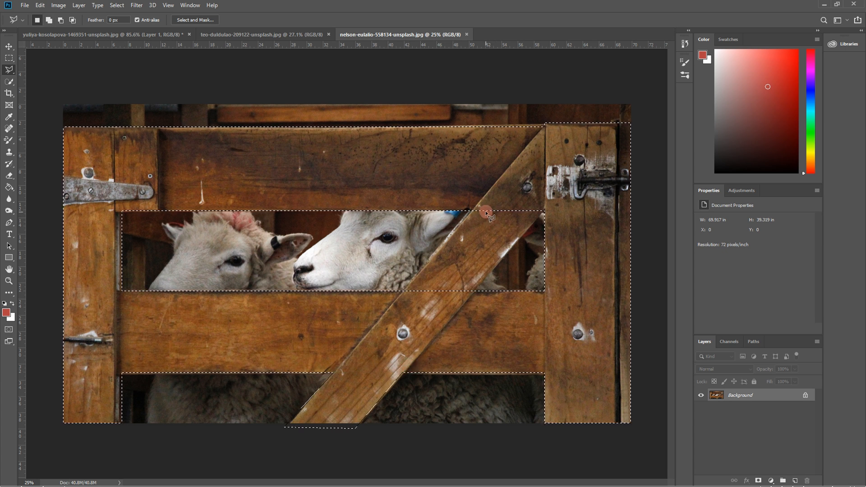
Step: Add the diagonal brace section between the gate's upper and middle boards to the existing selection
click(474, 199)
click(425, 272)
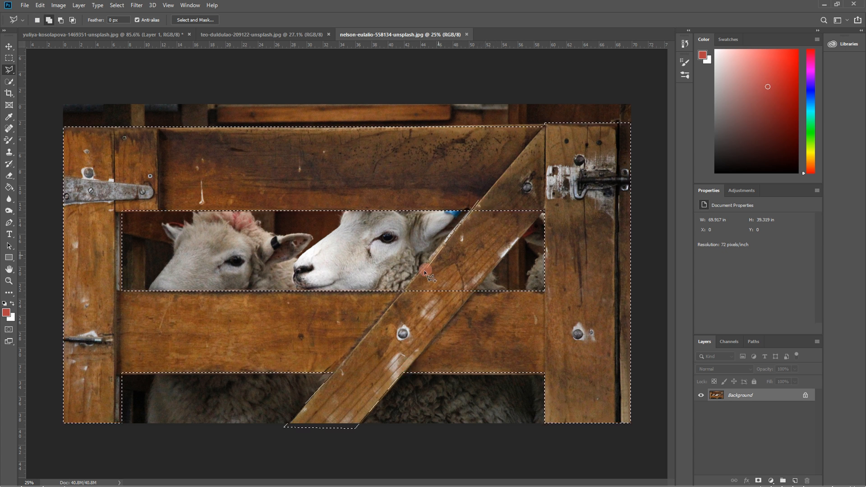
click(397, 299)
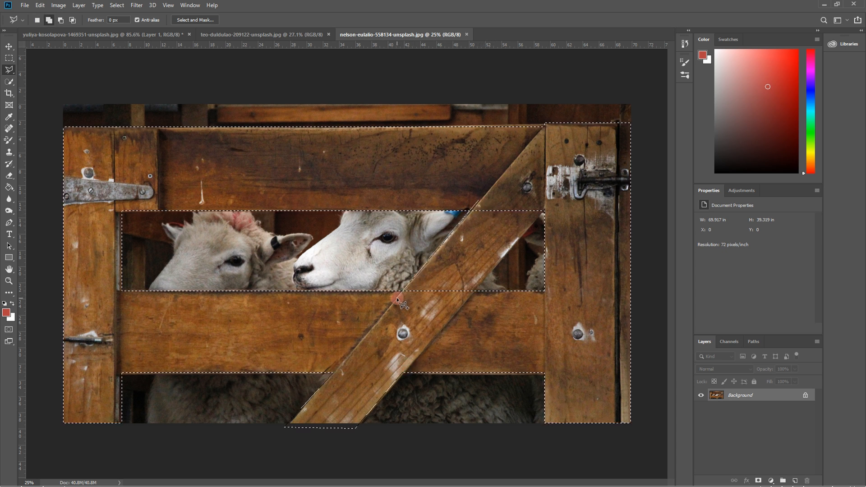
click(553, 198)
click(480, 197)
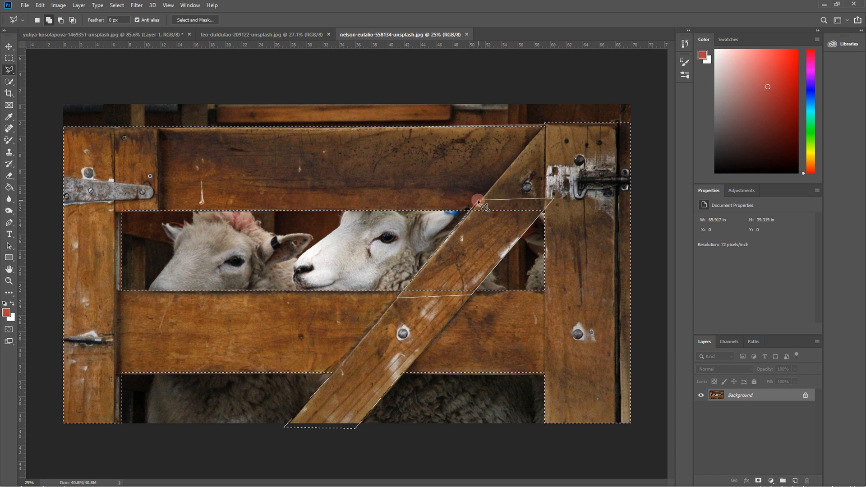
click(481, 203)
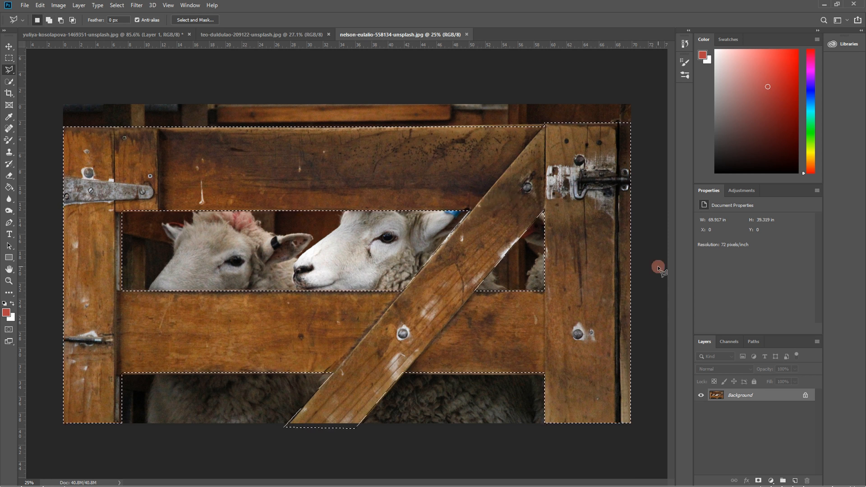
Step: Turn the gate selection into a layer mask, and view the mask on its own before returning to the image
click(758, 480)
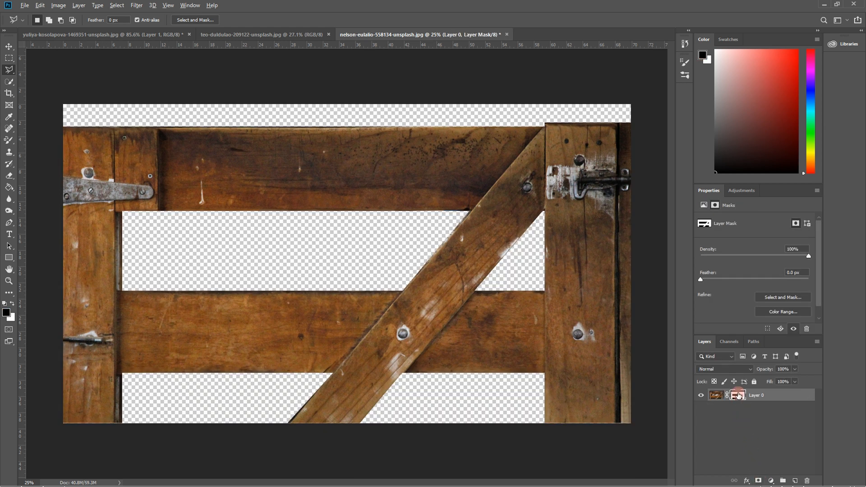
alt+click(738, 396)
alt+click(739, 395)
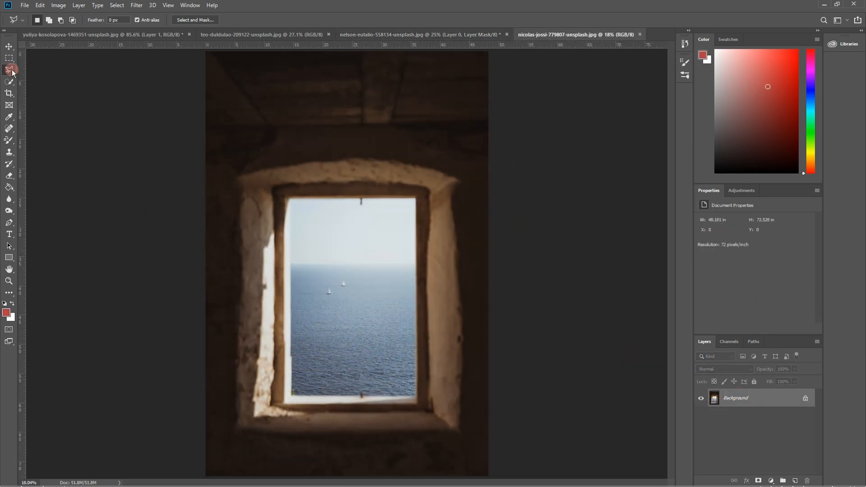
Step: Select the sea and sky view inside the stone window opening with the Magnetic Lasso tool
right_click(10, 71)
click(55, 87)
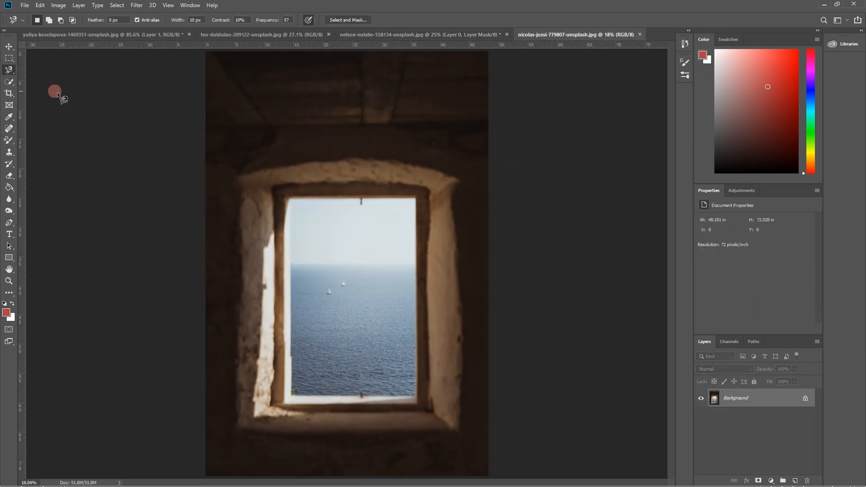
scroll(361, 315, up, 7)
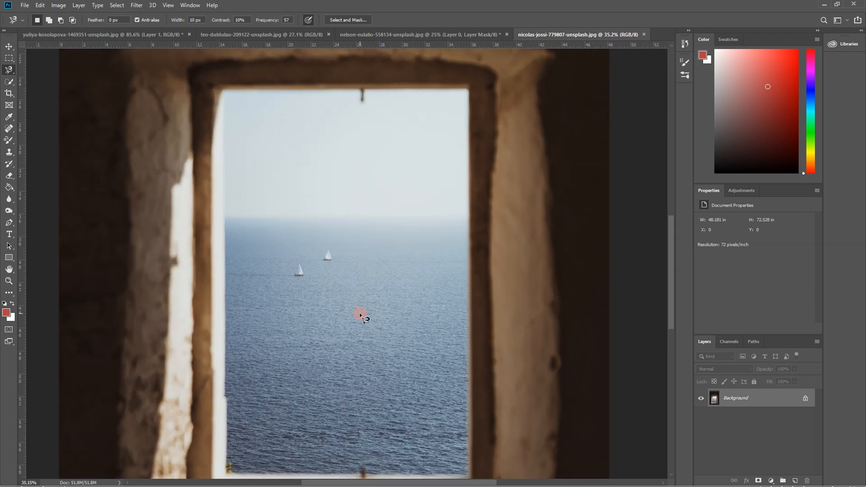
drag(344, 297, 350, 262)
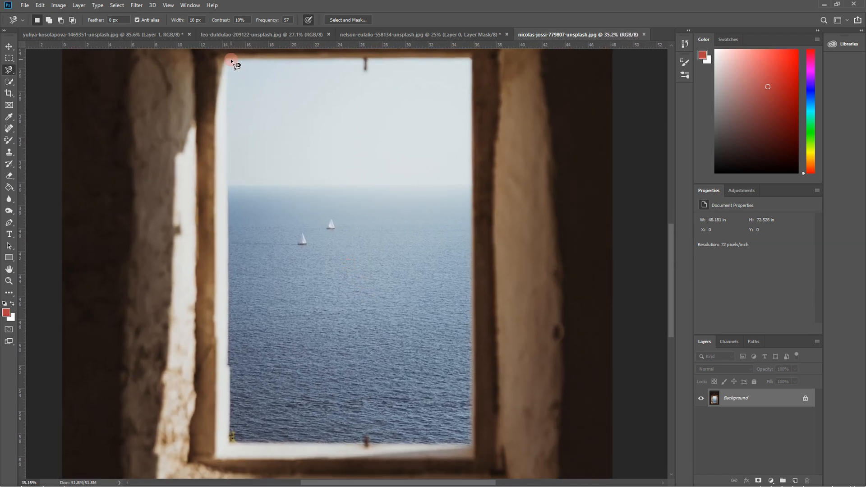
drag(226, 81, 228, 204)
mouse_move(229, 244)
mouse_down()
mouse_move(230, 441)
mouse_move(326, 453)
mouse_move(476, 449)
mouse_move(470, 58)
mouse_move(228, 60)
mouse_up()
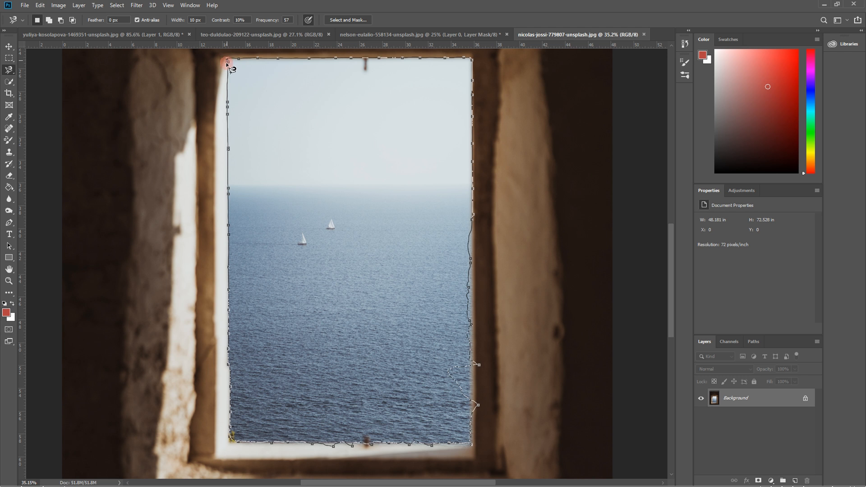
click(228, 62)
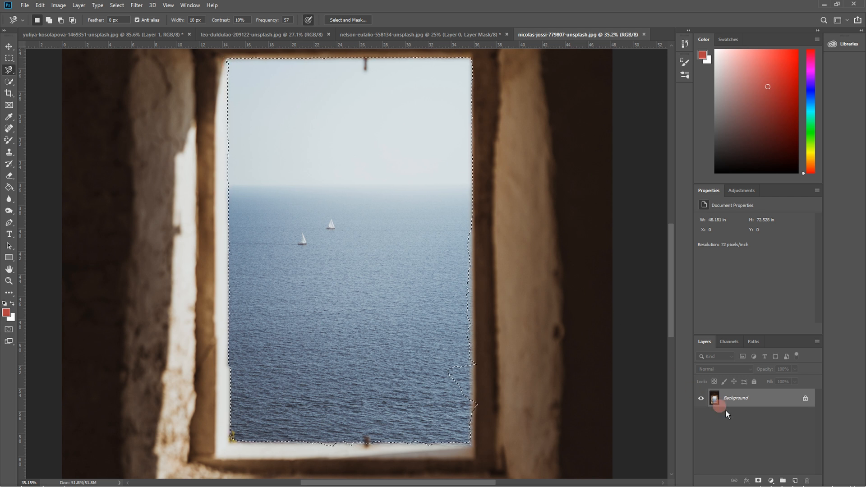
Step: Turn the window-view selection into a layer mask, view the mask on its own, and toggle it until it is disabled
click(758, 481)
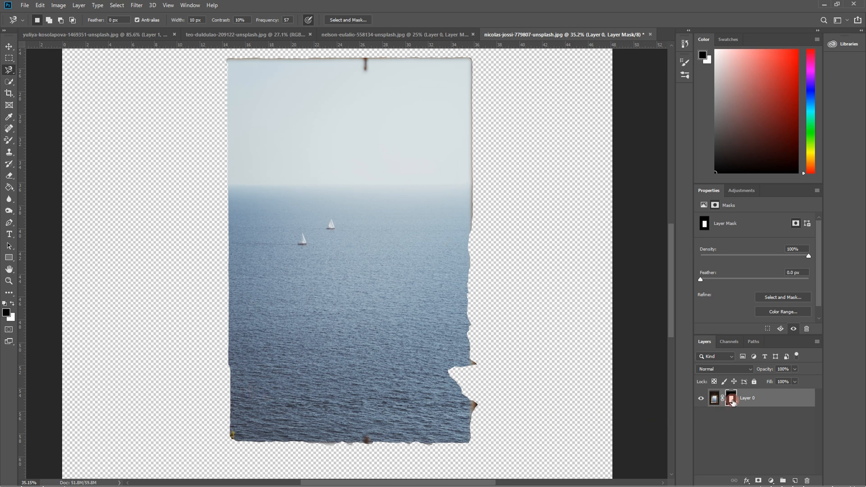
alt+click(732, 400)
alt+click(732, 399)
shift+click(731, 400)
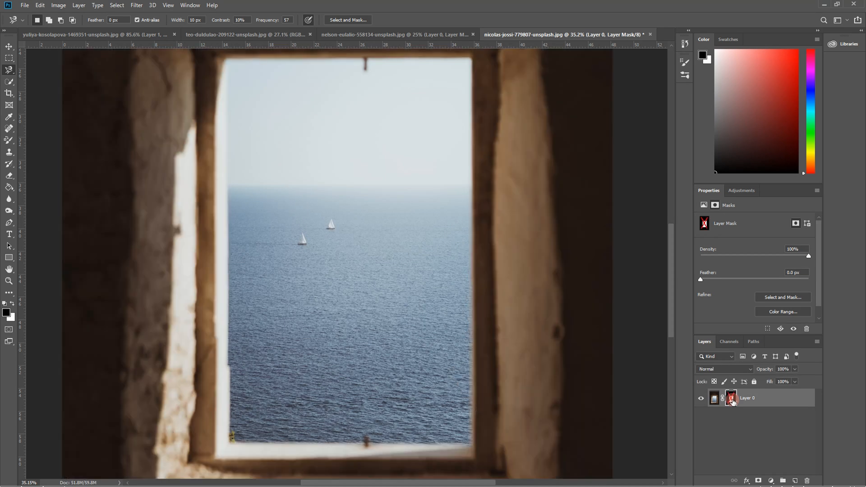
shift+click(732, 399)
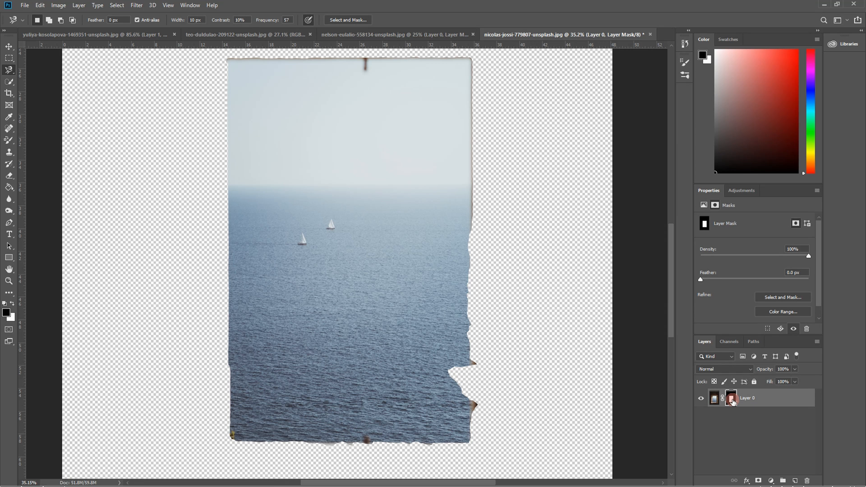
shift+click(732, 400)
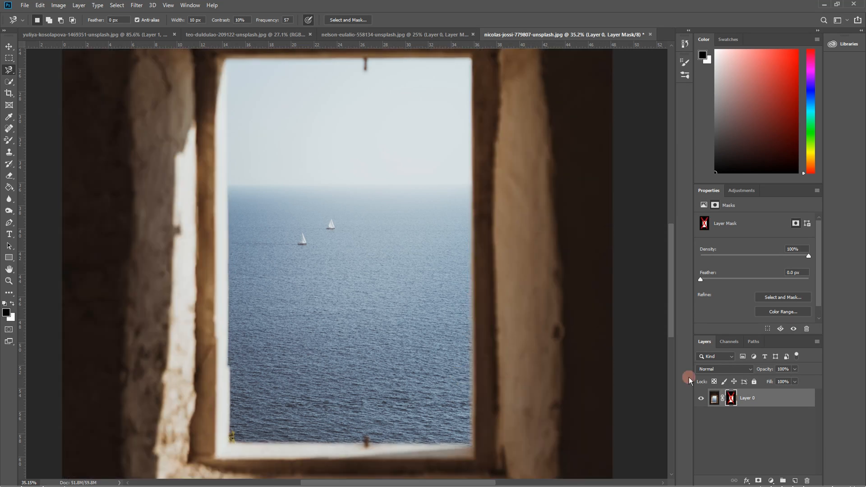
Step: Look through the gate and slatted-wood documents, and hide Layer 1 in the plaster wall photo with the small wooden windows
key(ctrl+0)
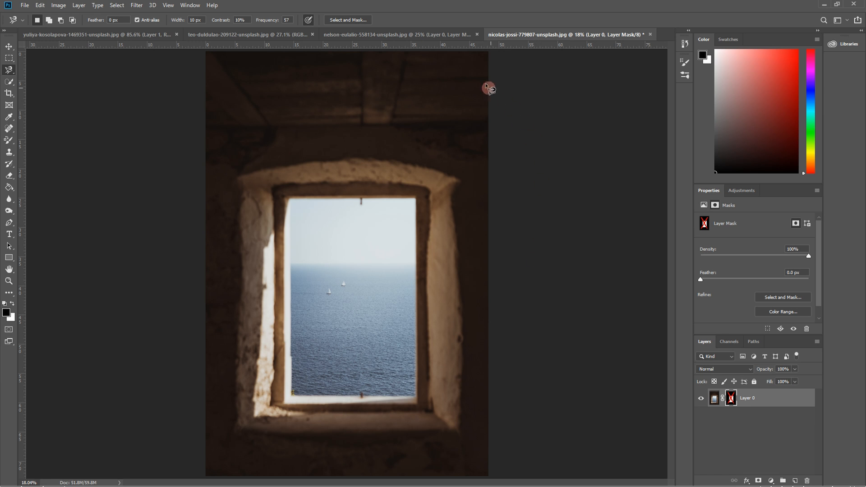
click(399, 35)
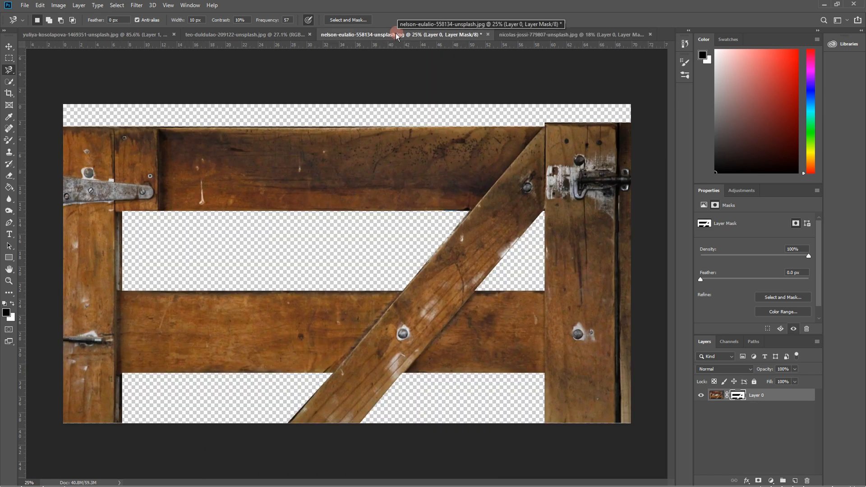
click(279, 36)
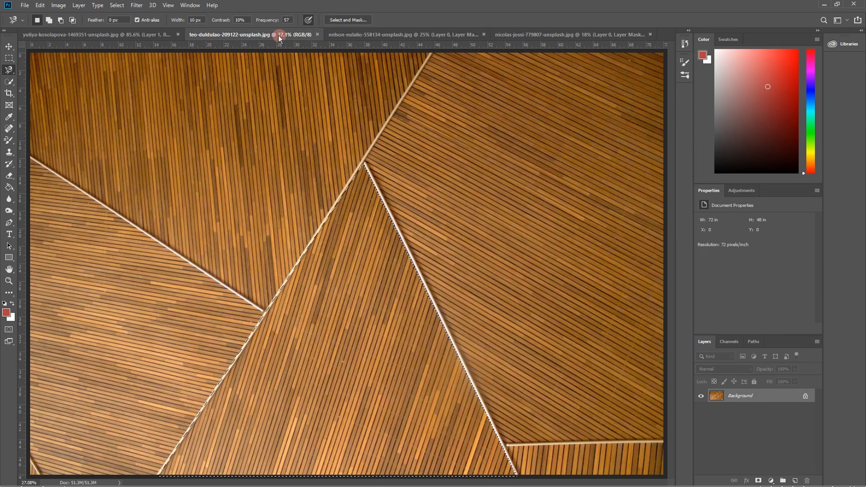
click(141, 35)
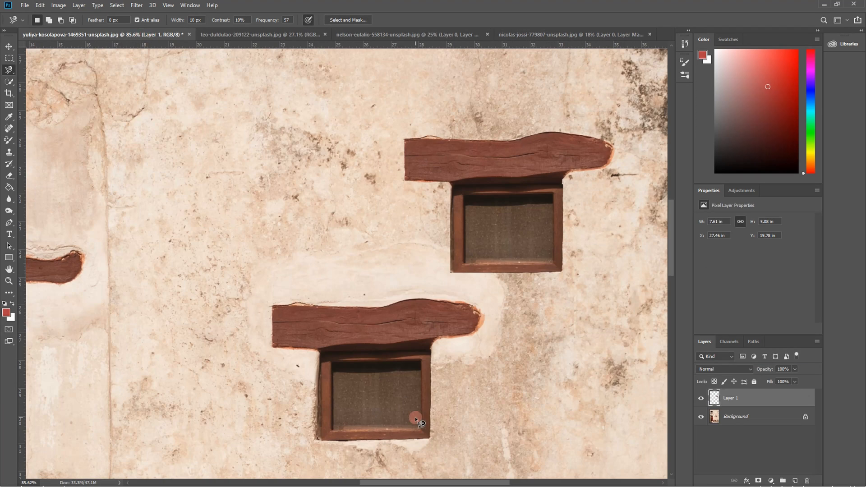
scroll(415, 415, up, 5)
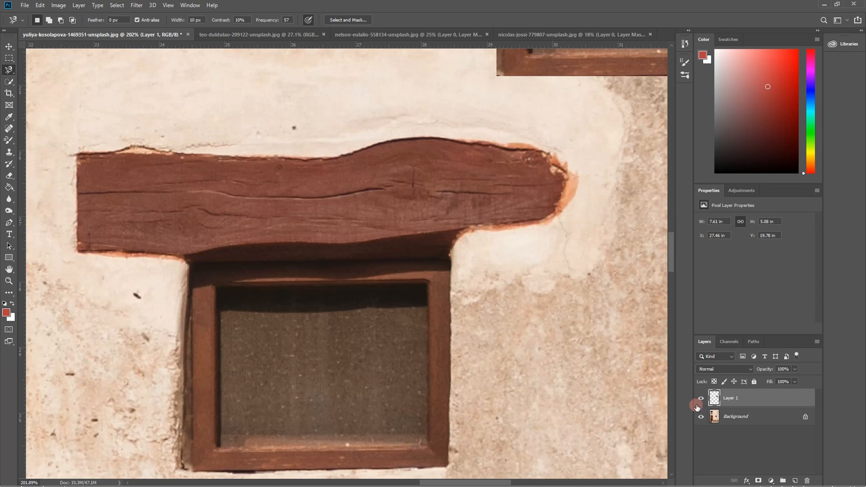
click(701, 399)
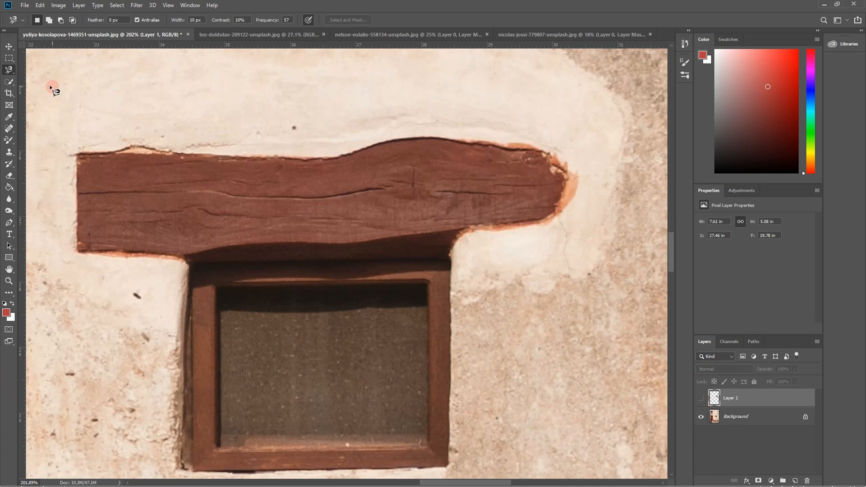
Step: Select the left end of the wooden beam above the window with the freehand Lasso tool, adding its lower part to the upper part
click(8, 70)
click(43, 68)
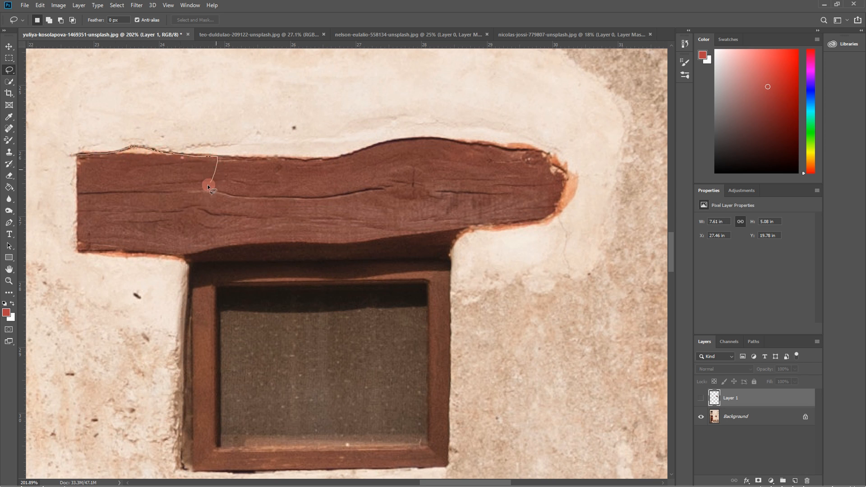
drag(78, 155, 77, 167)
key(shift)
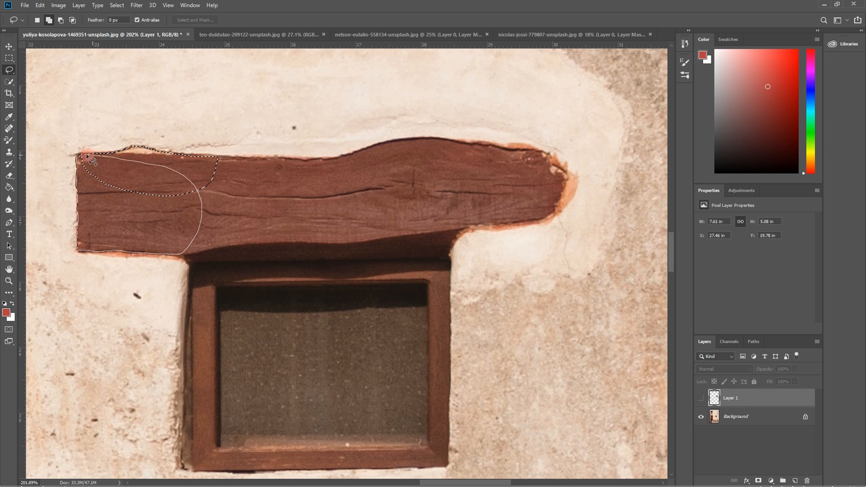
drag(87, 155, 80, 155)
click(167, 232)
Step: Extend the beam selection farther right with the Lasso tool, adding the next section between its upper and lower edges
drag(183, 249, 199, 251)
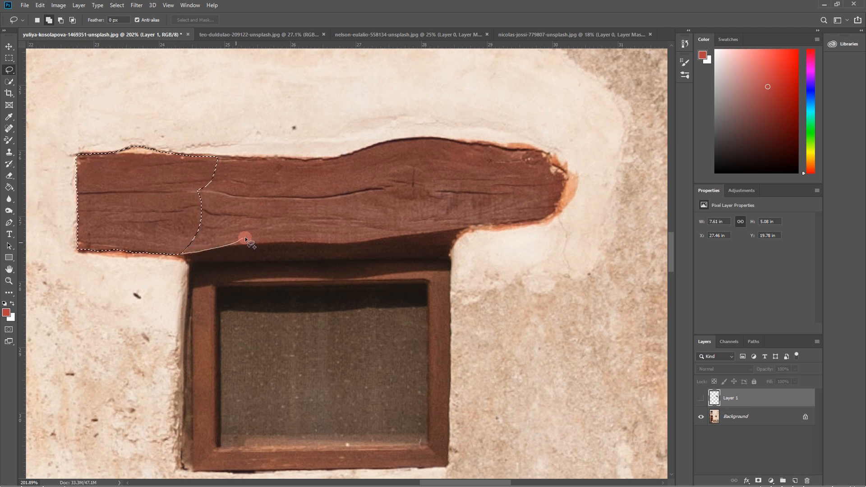
drag(239, 163, 200, 159)
key(shift)
mouse_move(81, 253)
mouse_down()
mouse_move(89, 238)
mouse_move(118, 230)
mouse_up()
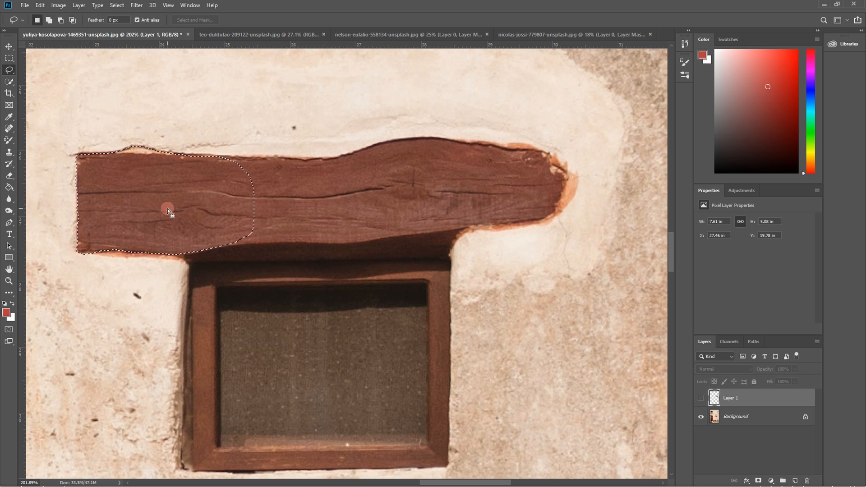